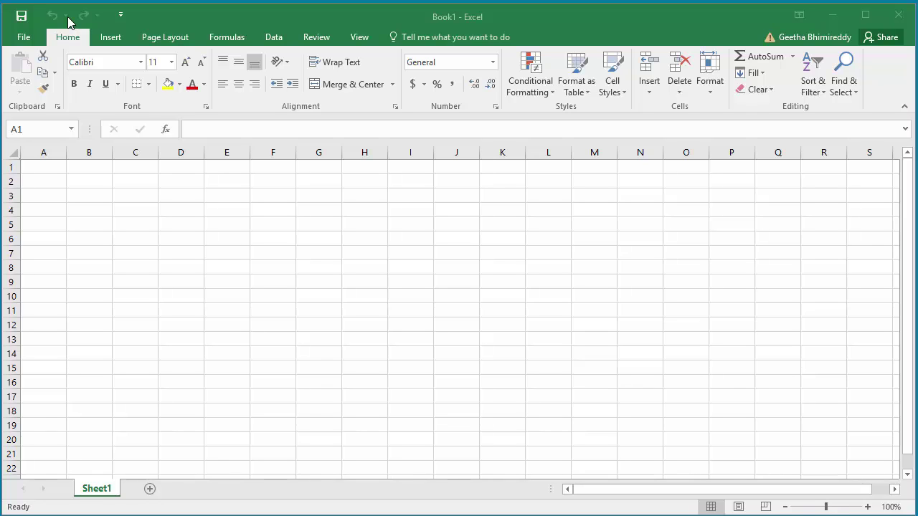
Step: Open the Quick Access Toolbar page of Excel Options from the toolbar's right-click menu
right_click(69, 21)
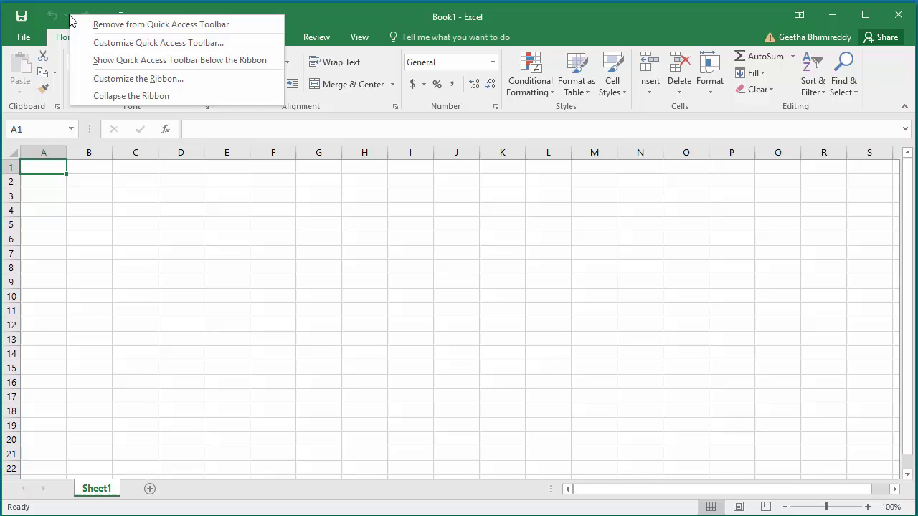
left_click(159, 44)
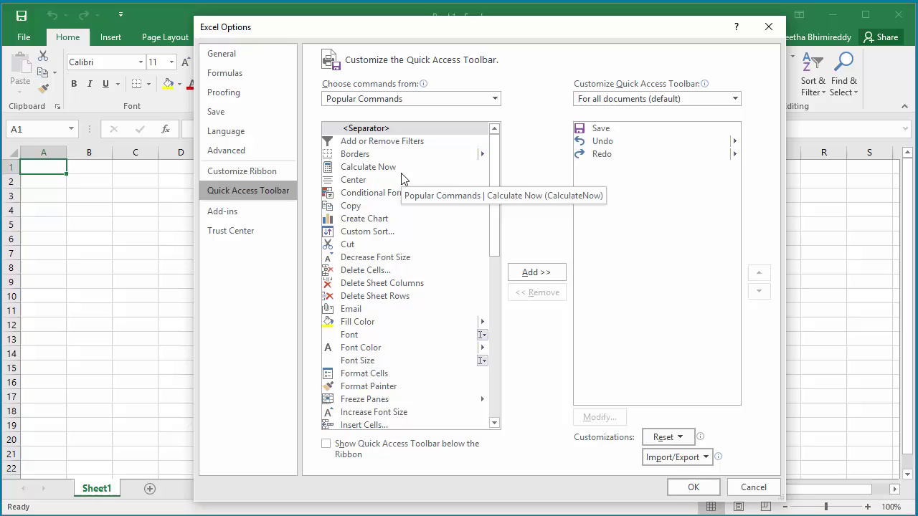
left_click(495, 100)
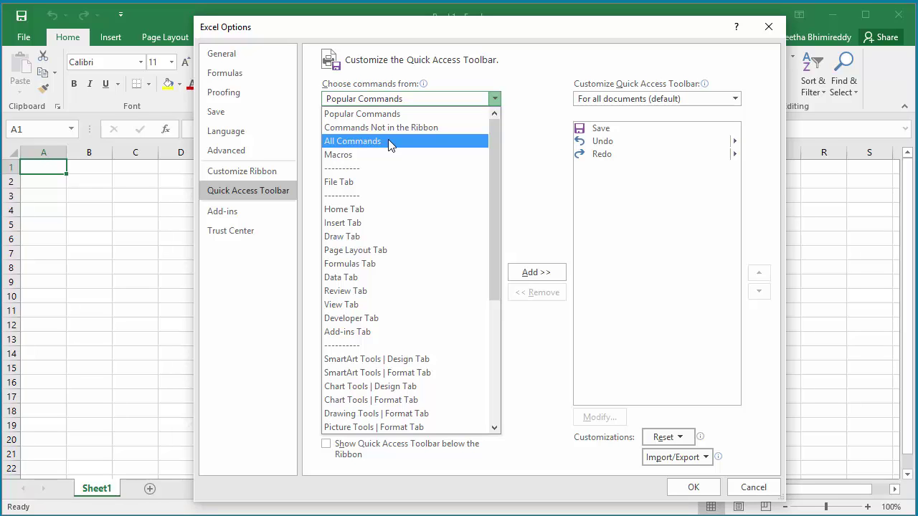
left_click(397, 114)
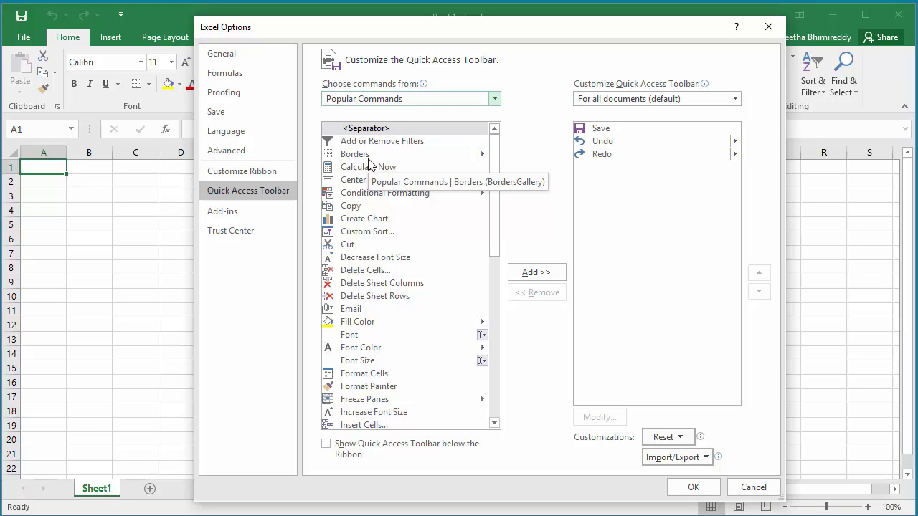
Step: Add Copy, Custom Sort and Cut to the Quick Access Toolbar command list
left_click(351, 208)
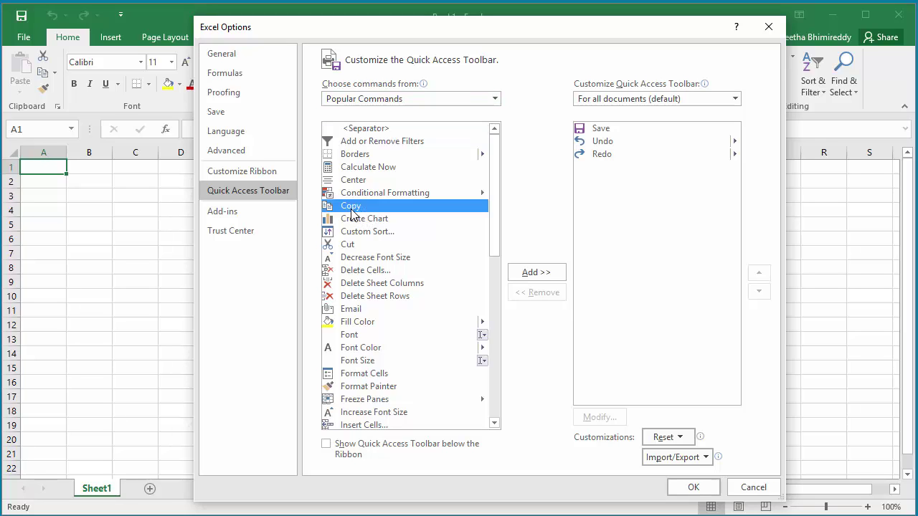
left_click(533, 279)
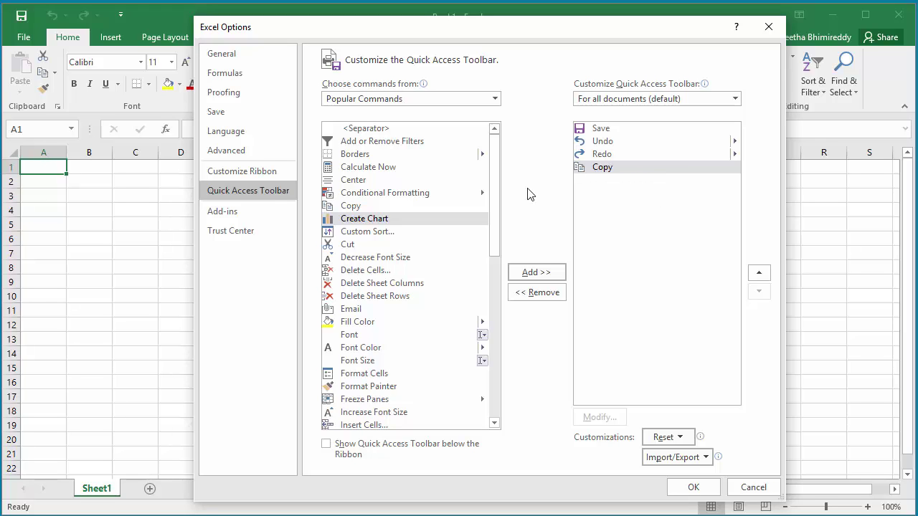
left_click(367, 232)
left_click(551, 274)
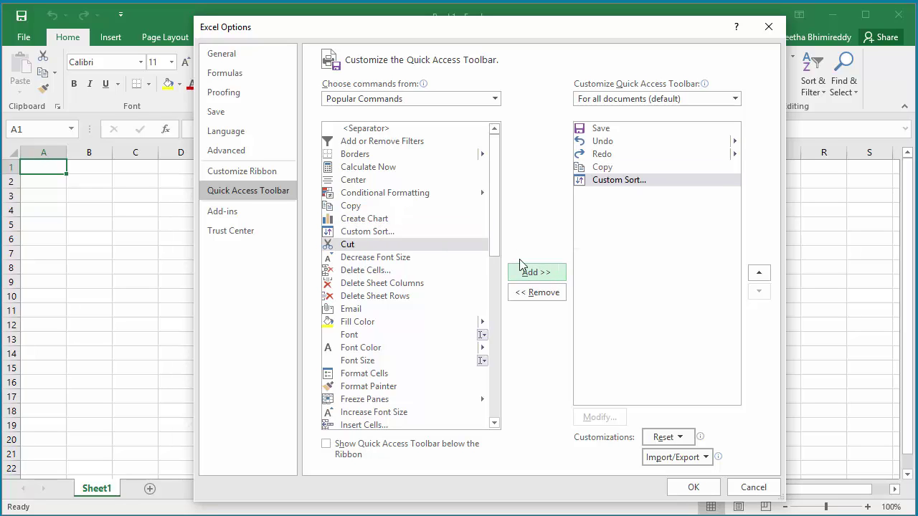
left_click(364, 246)
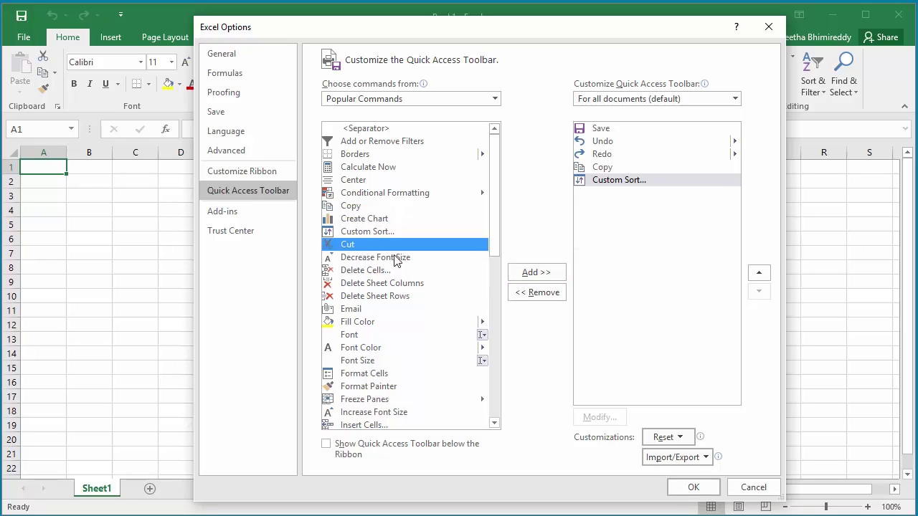
left_click(540, 276)
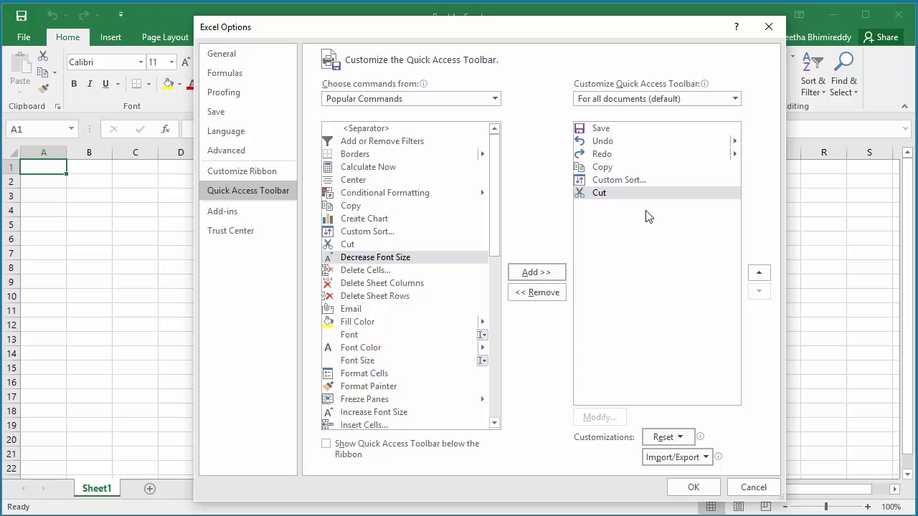
Step: Remove Custom Sort from the Quick Access Toolbar command list
left_click(620, 179)
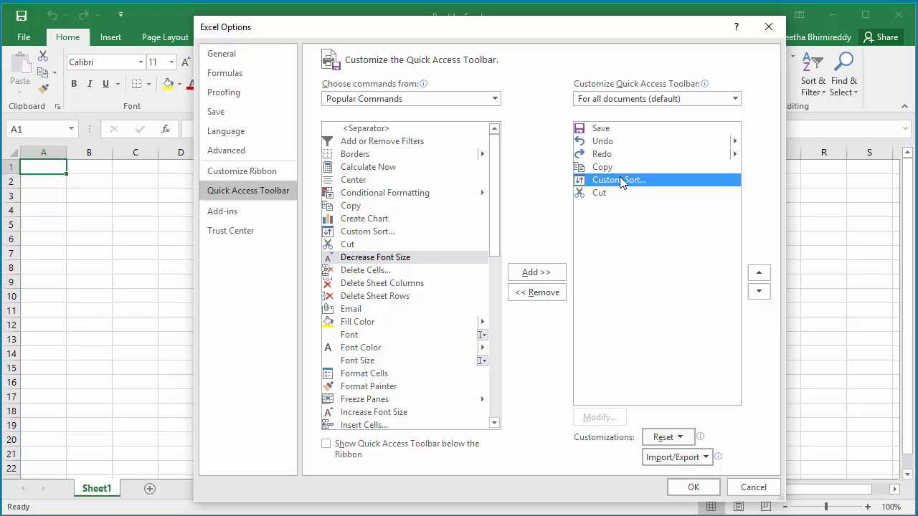
left_click(541, 293)
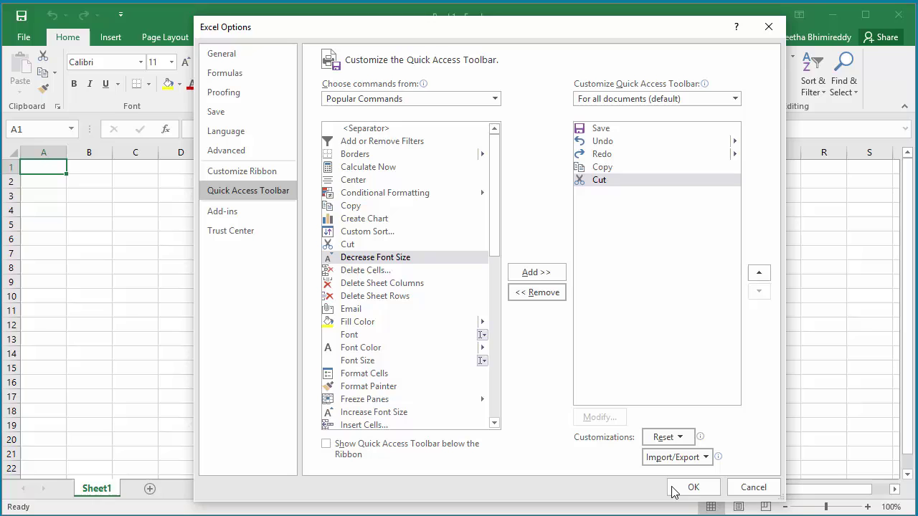
Step: Apply the changes so Copy and Cut appear on the Quick Access Toolbar
left_click(694, 489)
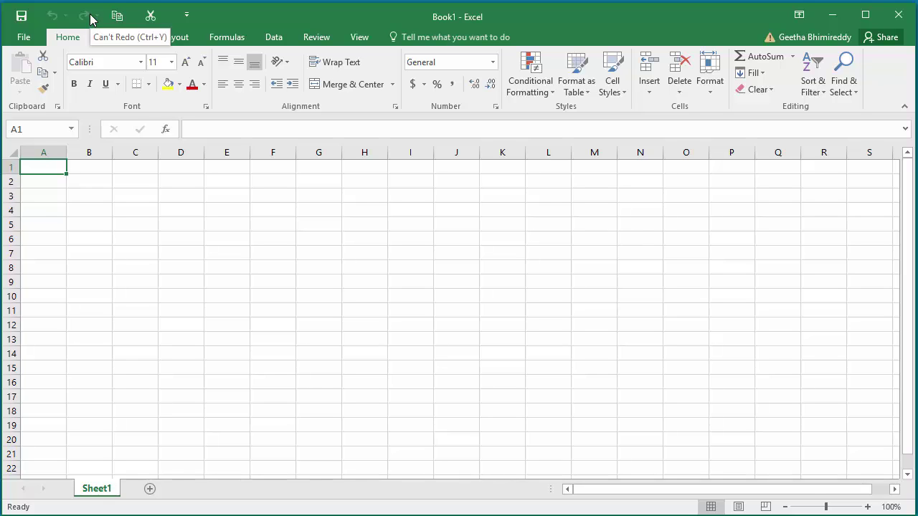
Step: Show the Quick Access Toolbar below the ribbon
right_click(84, 20)
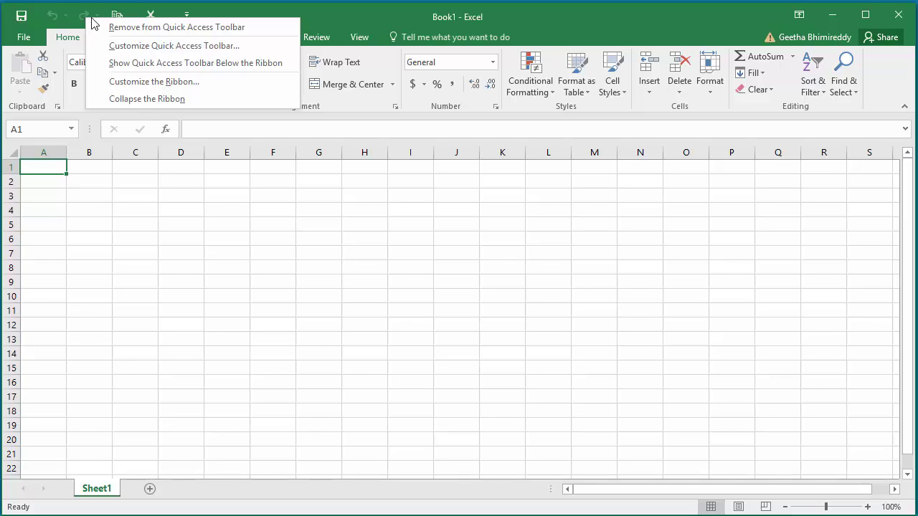
left_click(184, 67)
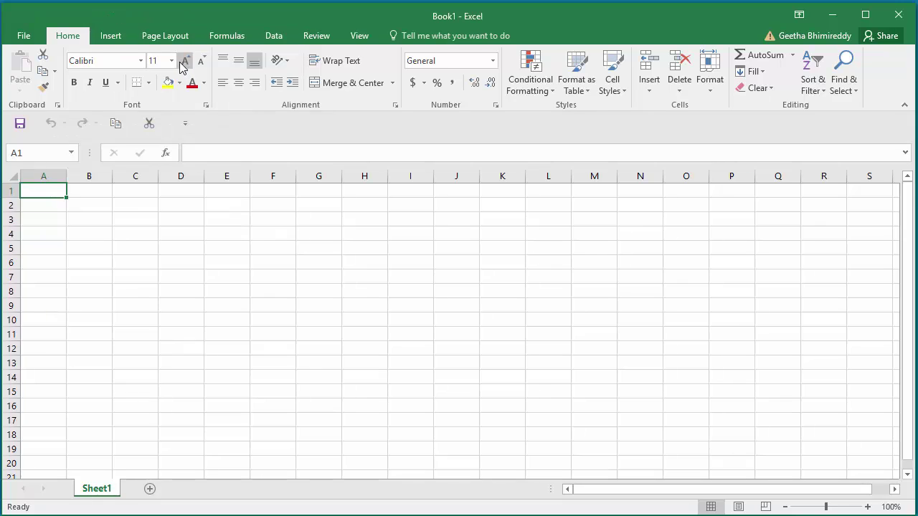